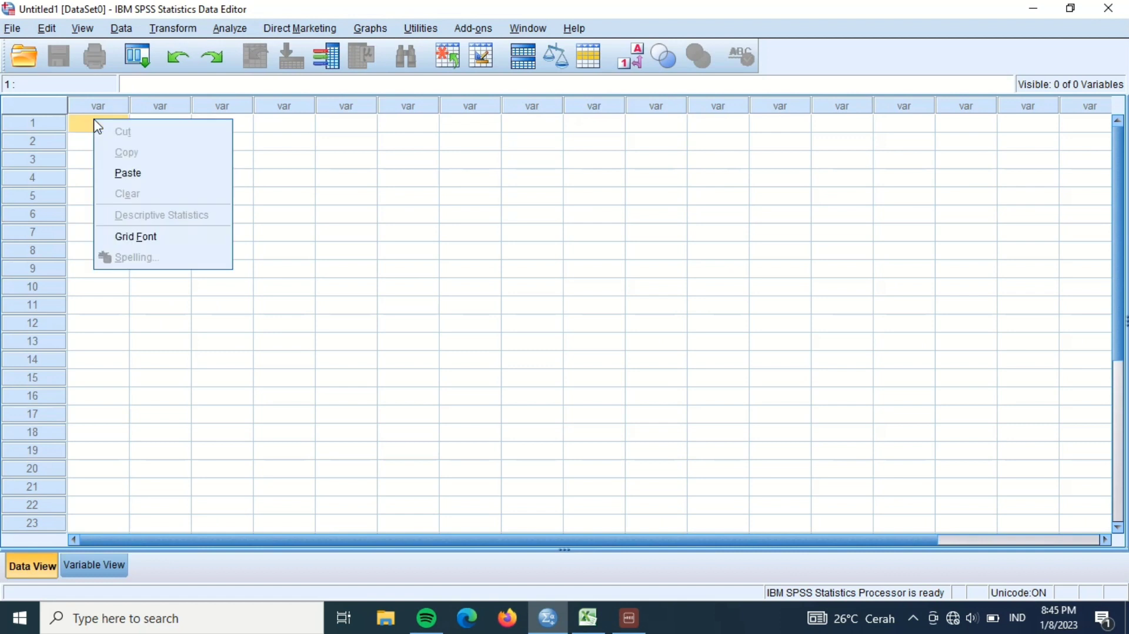
Paste the copied three-column data into the empty dataset, starting at the first cell, and check the pasted rows.
left_click(126, 171)
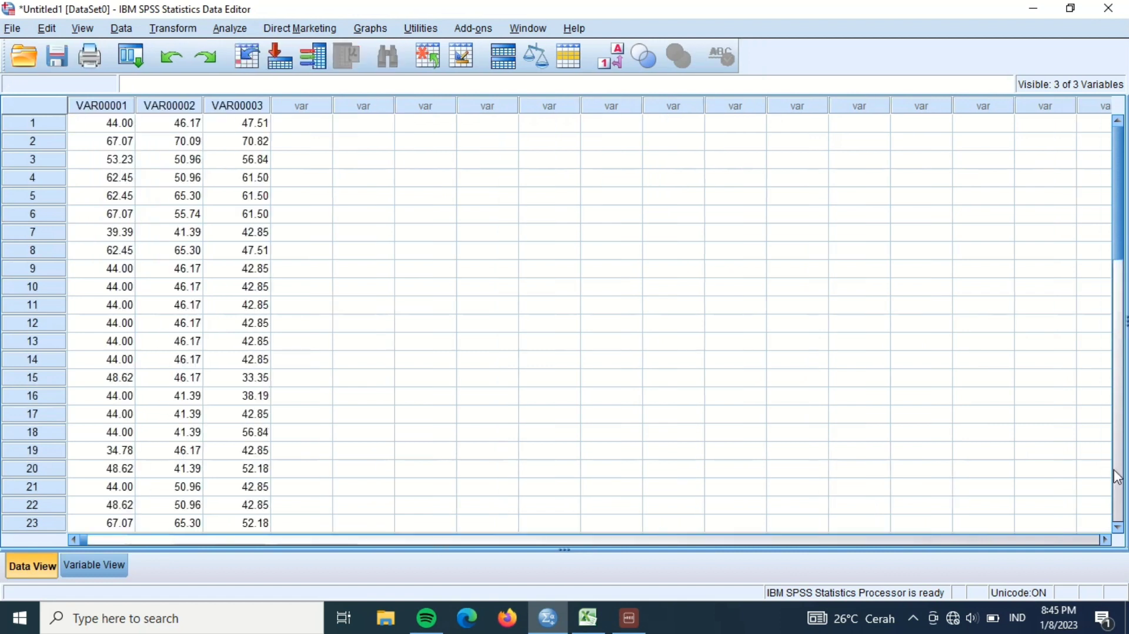
left_click(1118, 528)
left_click(1118, 528)
left_click(1118, 527)
left_click(1118, 528)
left_click(1118, 528)
left_click(1118, 528)
left_click(1118, 527)
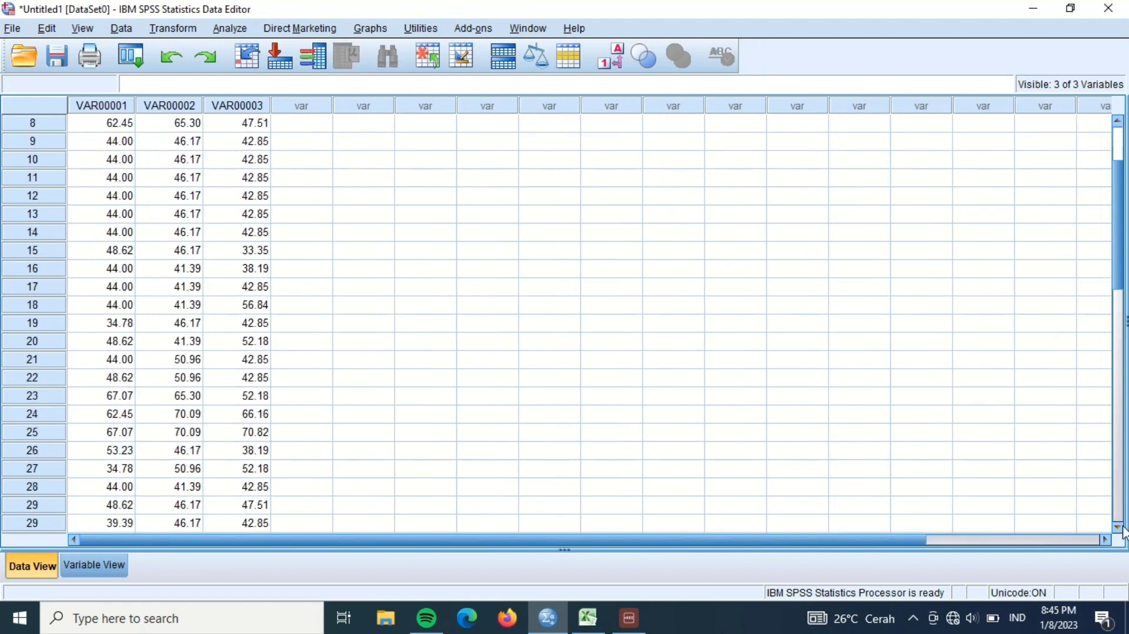
Rename the three variables X1, X2 and Y in their definitions.
left_click(101, 565)
type("X1")
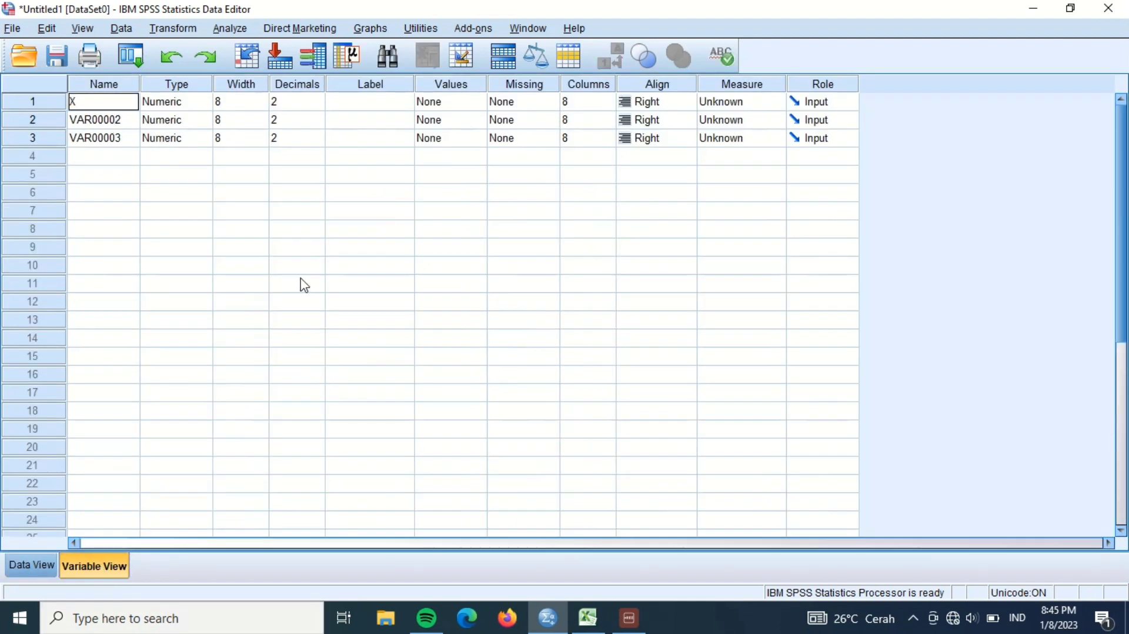
key("Return")
type("X2")
key("Return")
type("Y")
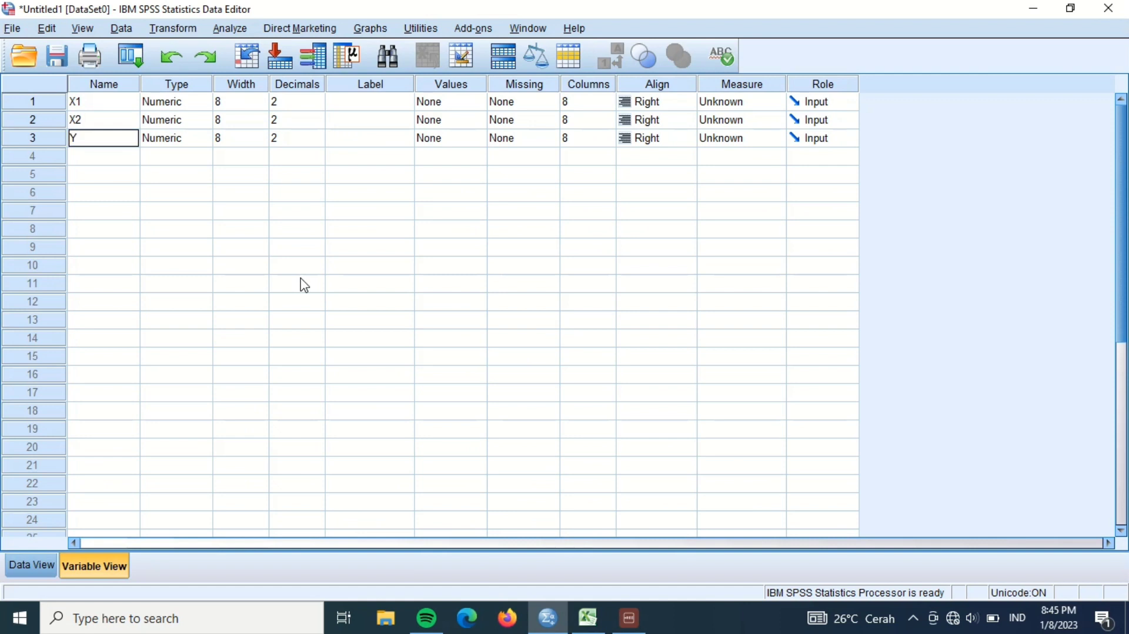
Label variable Y as "Produktivitas Kerja Karyawan".
key("Tab")
key("Tab")
key("Tab")
key("Tab")
type("Produ")
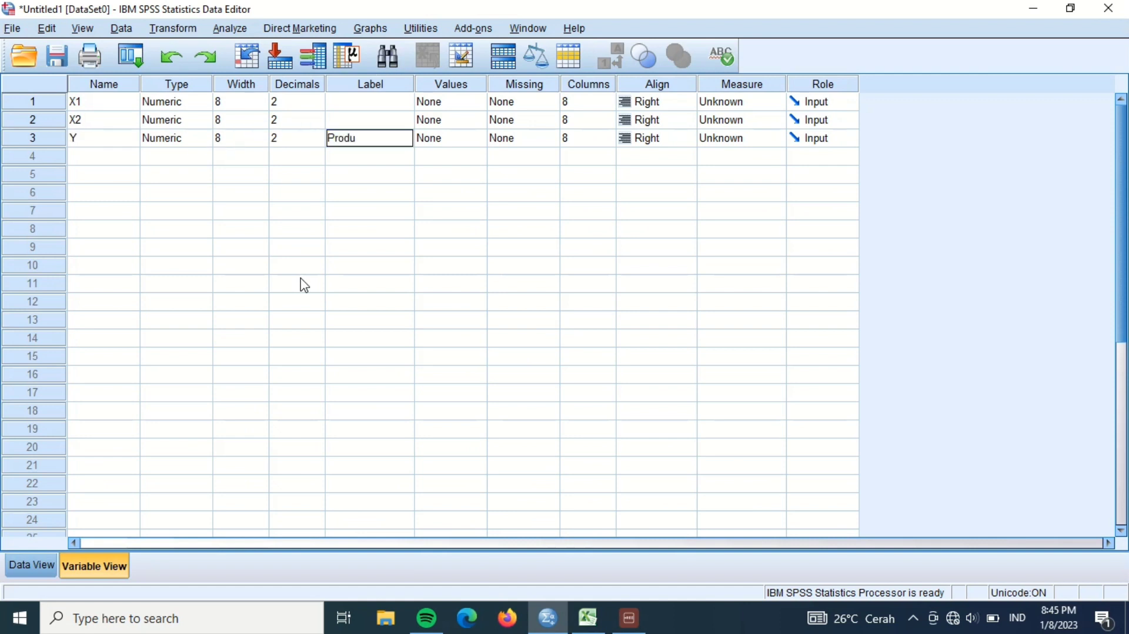
type("ktivitas Kerja Ka")
type("ryawan")
Label variable X2 as "Loyalitas Karyawan" and variable X1 as "Teamwork".
key("Up")
type("Loyalitas J")
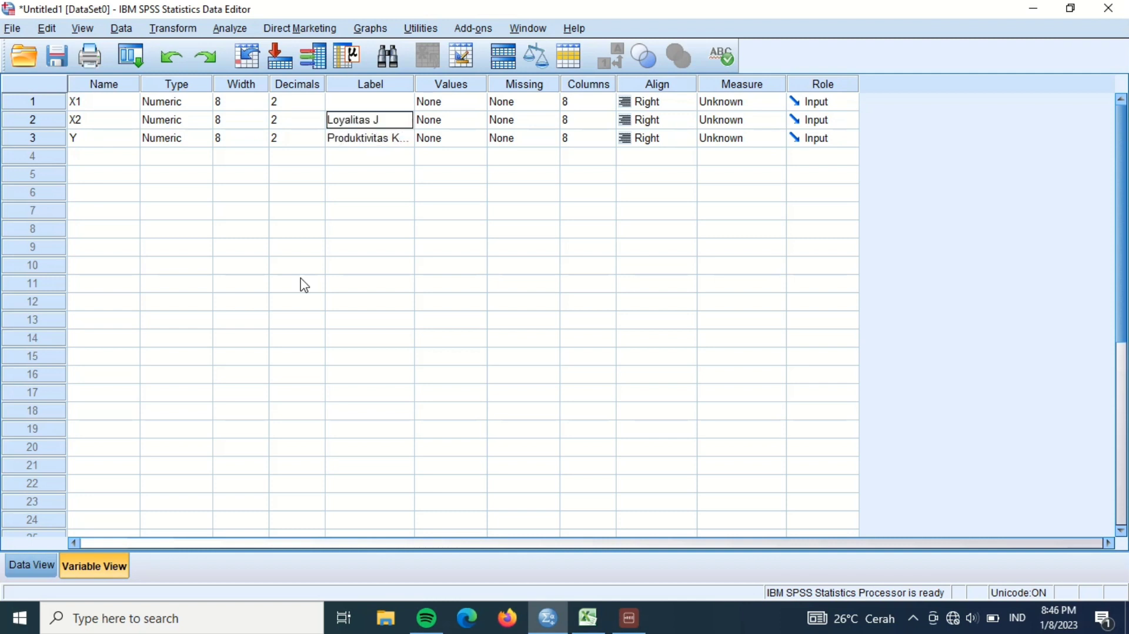
key("BackSpace")
type("Karyawan")
key("Up")
type("Teamwork")
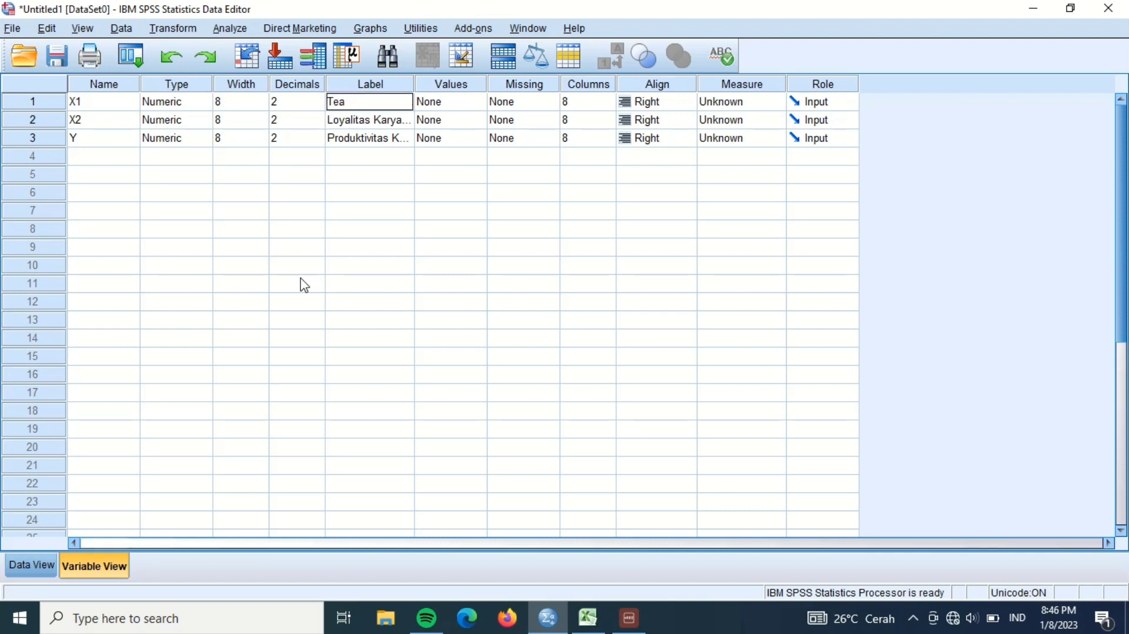
Set the measurement level of X1, X2 and Y to Scale.
key("Right")
key("Right")
key("Right")
key("Right")
key("Right")
key("s")
key("Down")
key("s")
key("Down")
key("s")
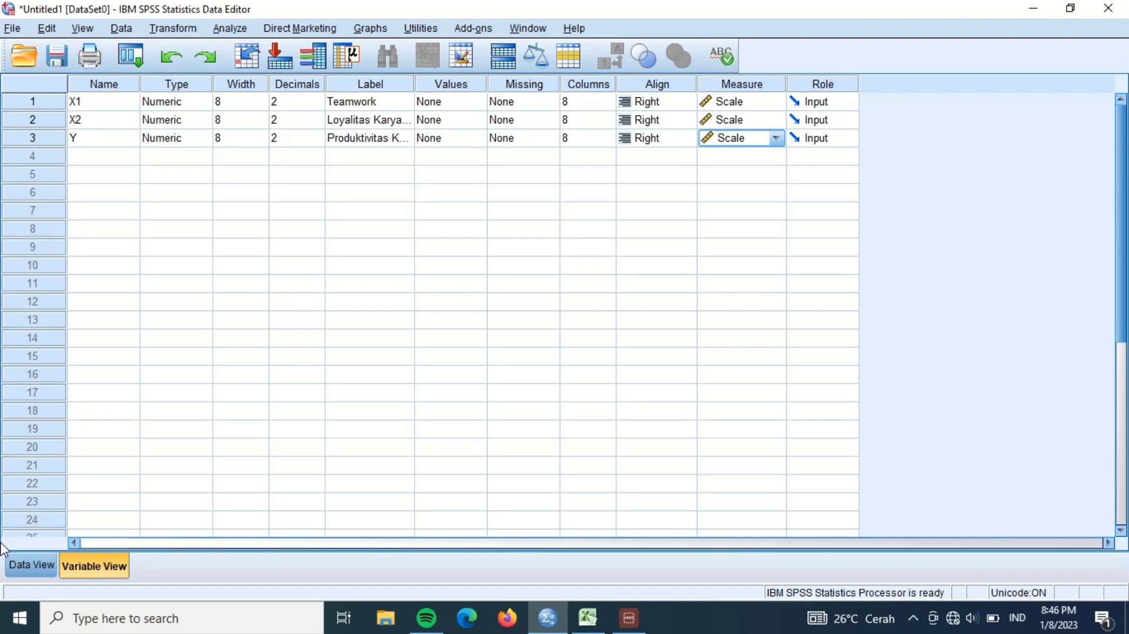
Set up a linear regression with Teamwork and Loyalitas Karyawan as independents and Produktivitas Kerja Karyawan as the dependent variable.
left_click(30, 567)
scroll(300, 194, "down", 6)
left_click(1119, 154)
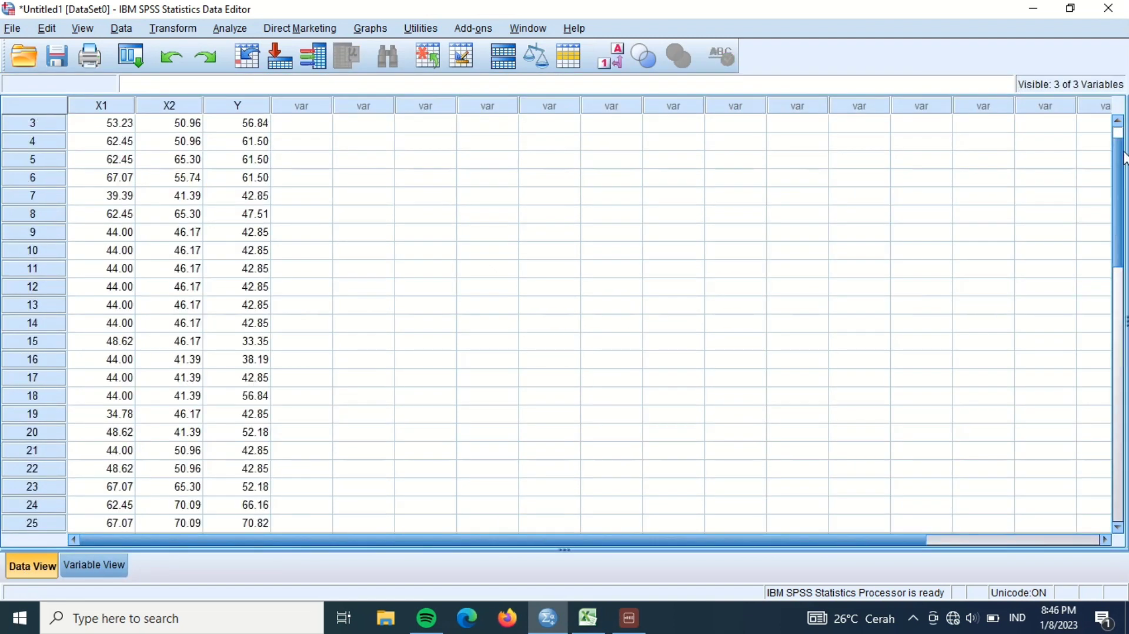
scroll(1124, 156, "up", 1)
left_click(302, 123)
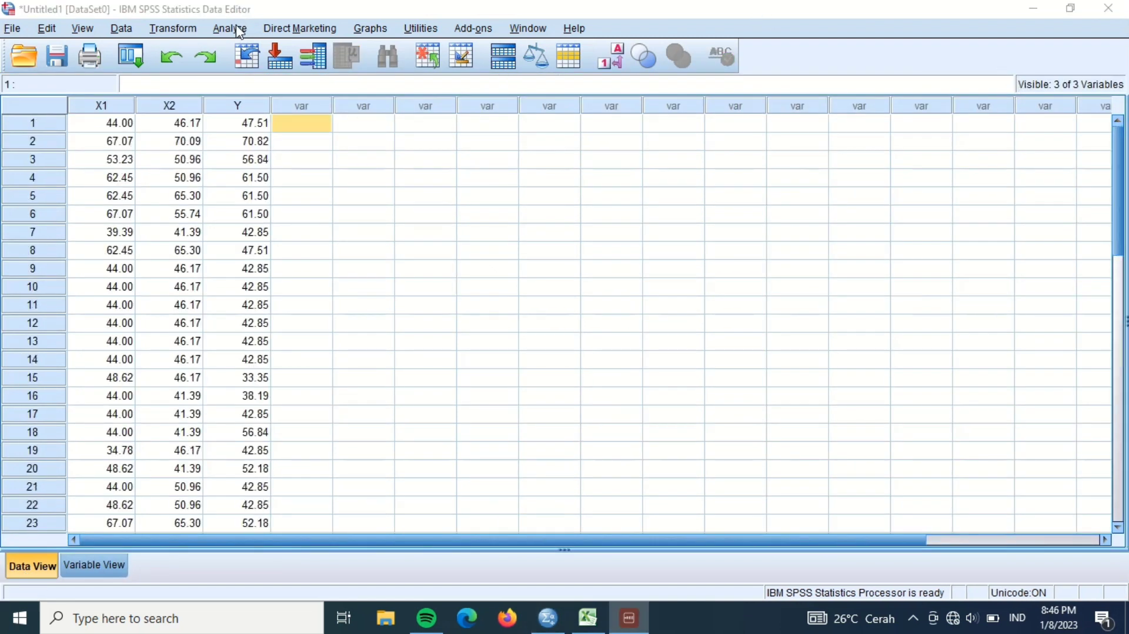
left_click(229, 28)
mouse_move(310, 210)
left_click(448, 228)
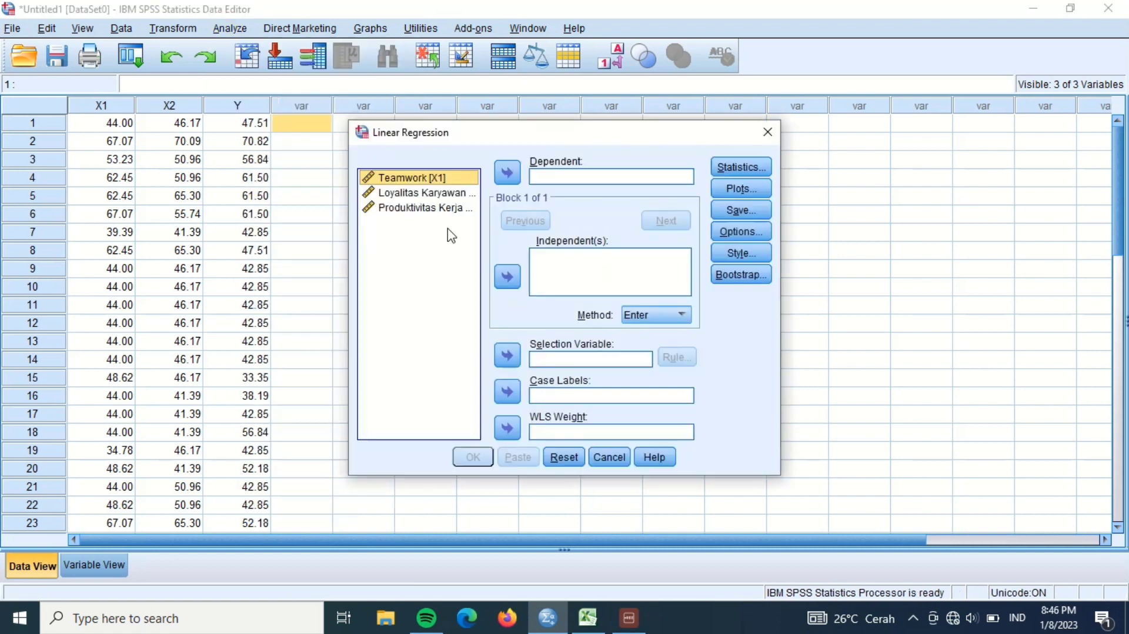
left_click(507, 277)
double_click(456, 192)
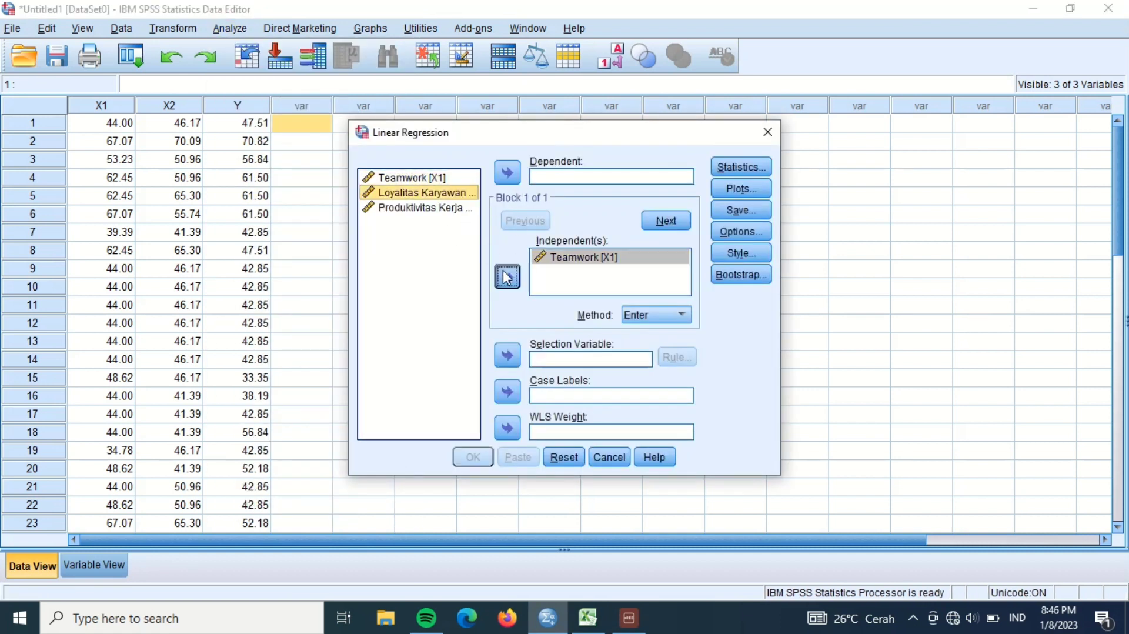
double_click(464, 208)
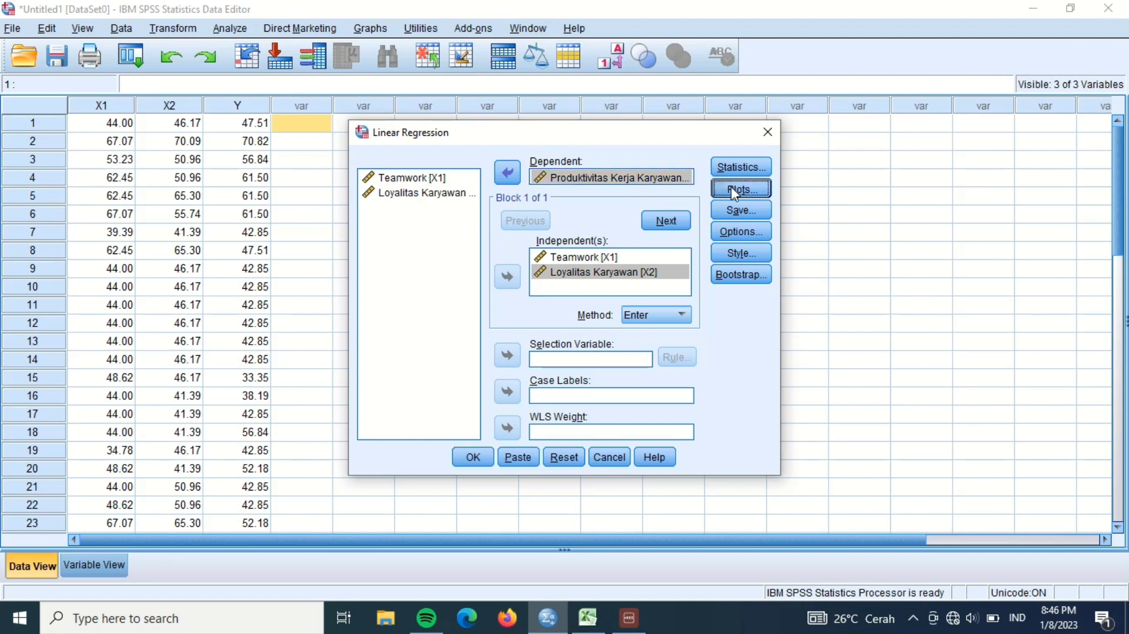
Add a regression plot of *SRESID on Y against *ZPRED on X, plus the residual histogram and normal probability plot.
left_click(731, 187)
left_click(430, 226)
left_click(561, 305)
left_click(433, 285)
left_click(561, 268)
left_click(424, 357)
left_click(423, 375)
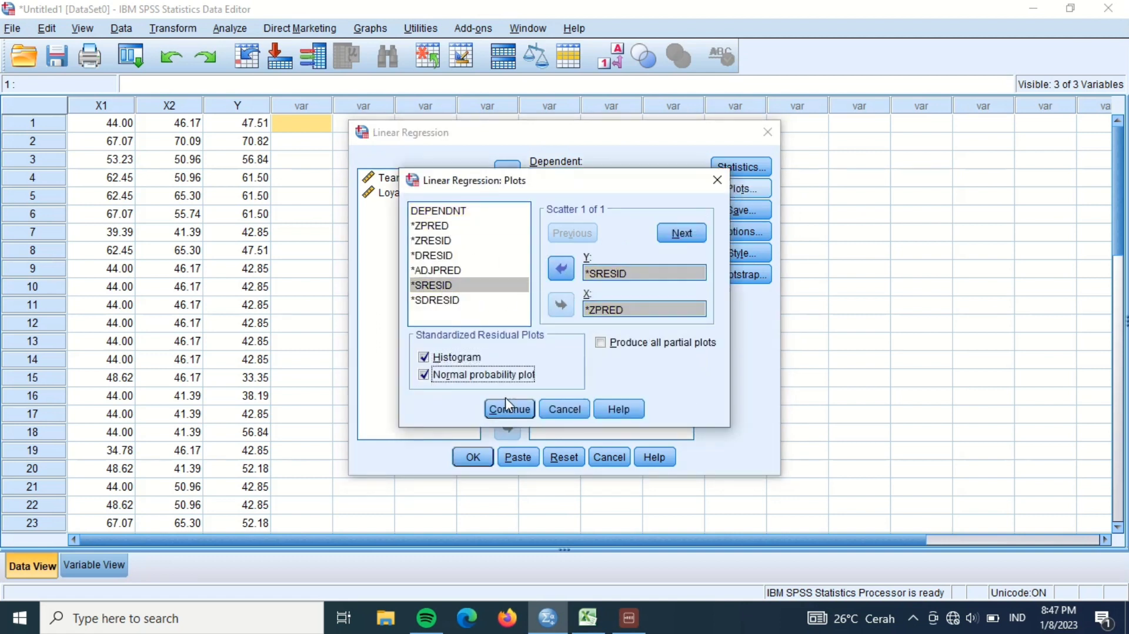
left_click(509, 408)
Enable part and partial correlations, collinearity diagnostics, Durbin-Watson and the covariance matrix in the regression statistics.
left_click(734, 167)
left_click(563, 262)
left_click(563, 280)
left_click(441, 324)
left_click(439, 281)
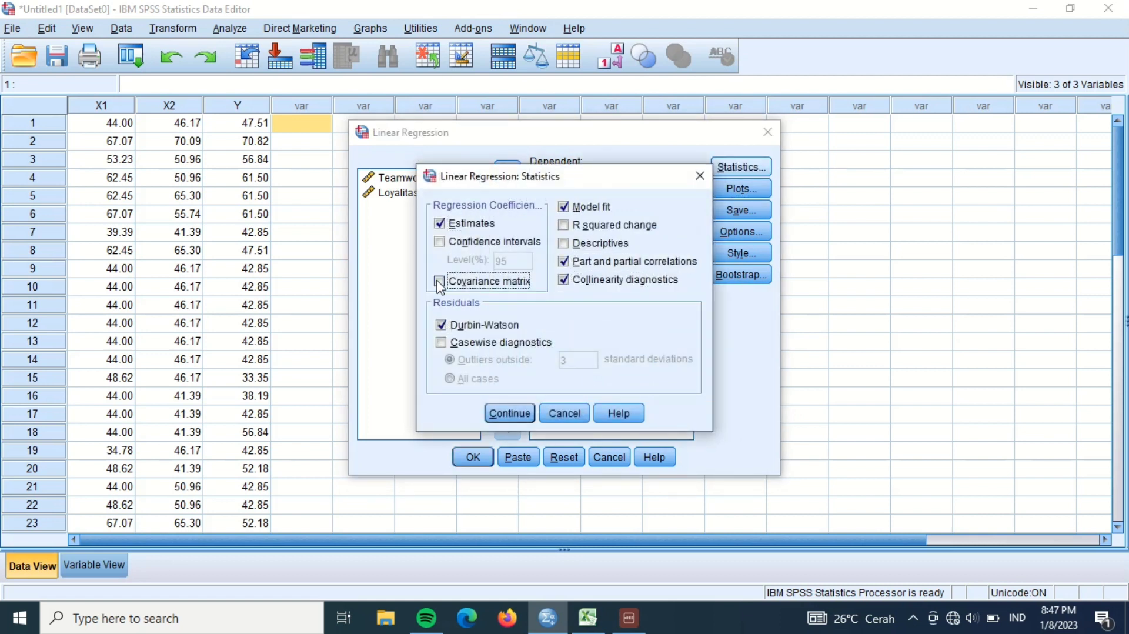
left_click(510, 413)
Save the unstandardized residuals as a new variable and run the linear regression.
left_click(732, 210)
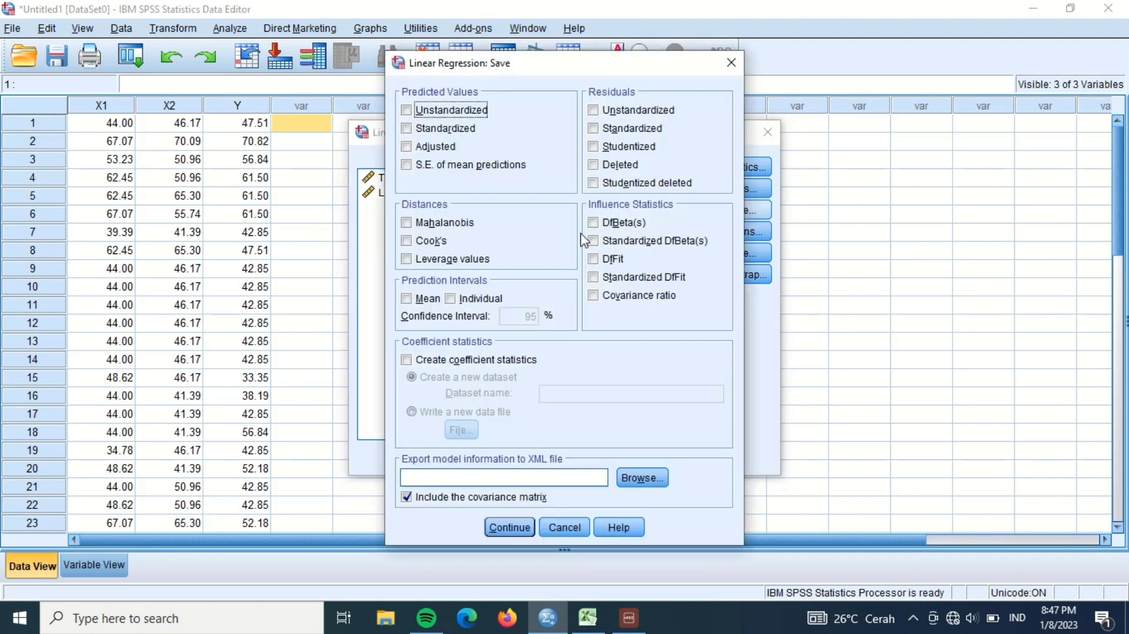
left_click(593, 110)
left_click(498, 528)
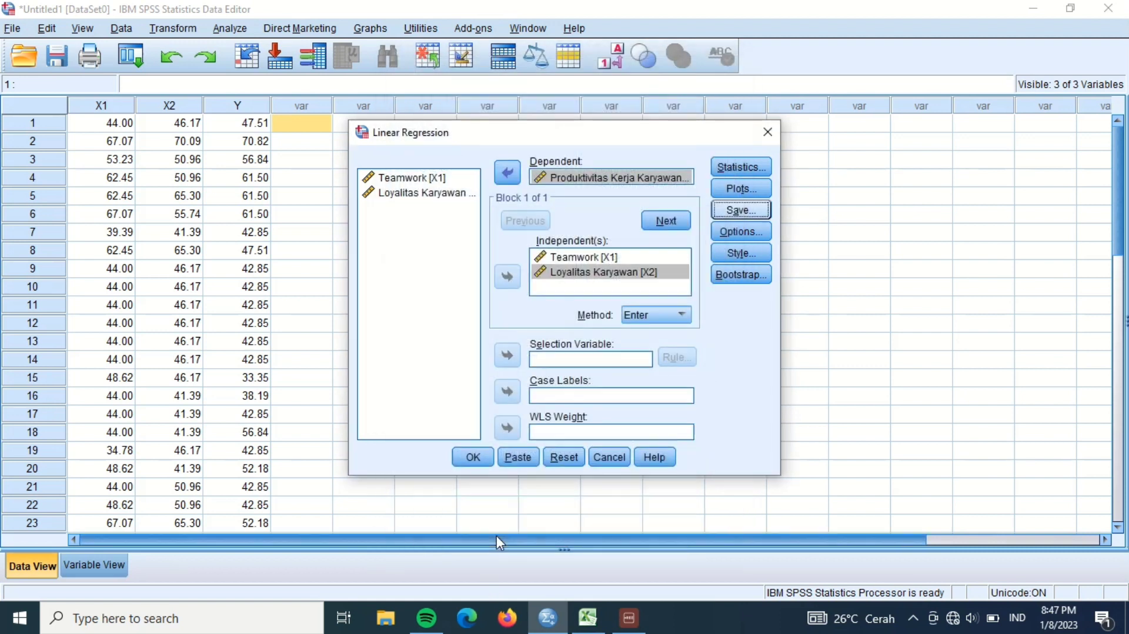
left_click(475, 457)
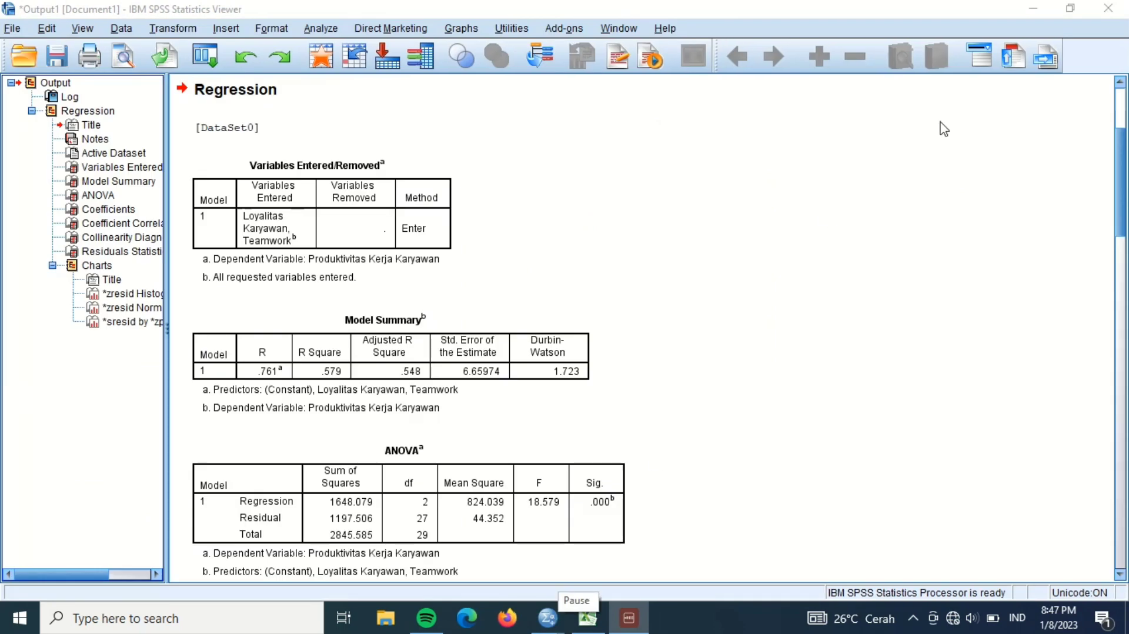
Run a one-sample Kolmogorov-Smirnov test against the normal distribution on the unstandardized residual and show the output maximized.
left_click(1030, 9)
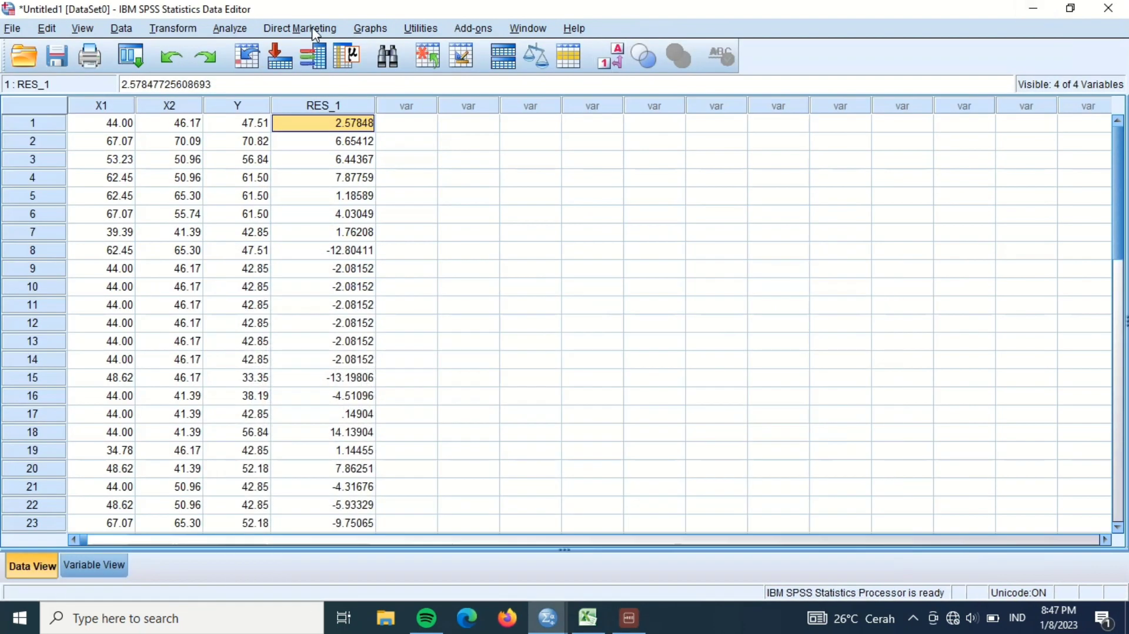
left_click(240, 31)
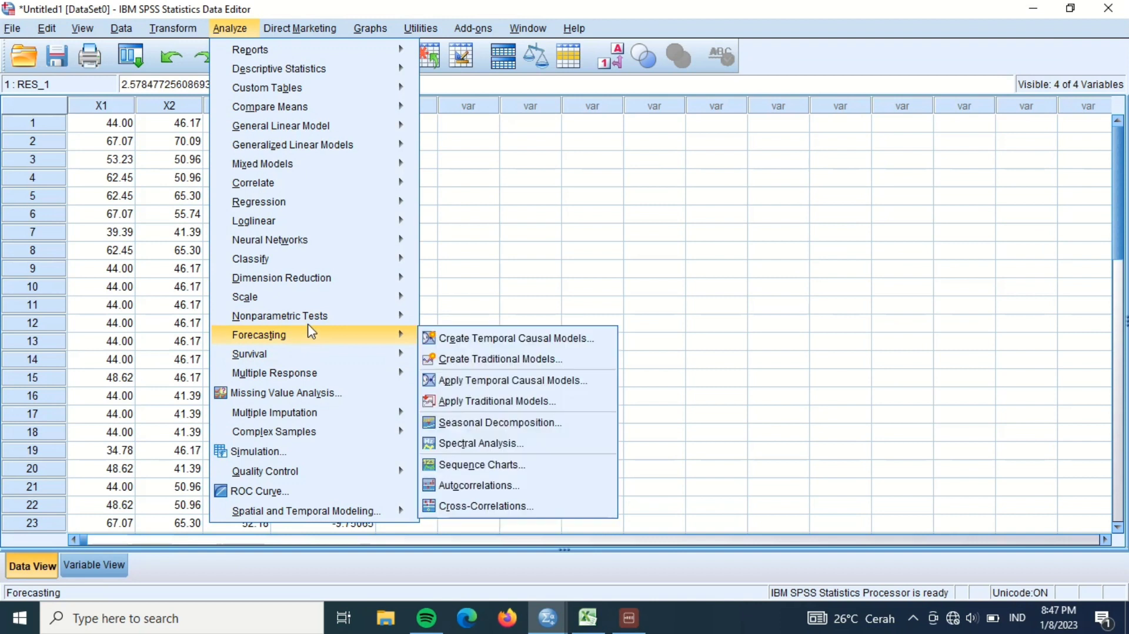
mouse_move(394, 317)
mouse_move(471, 380)
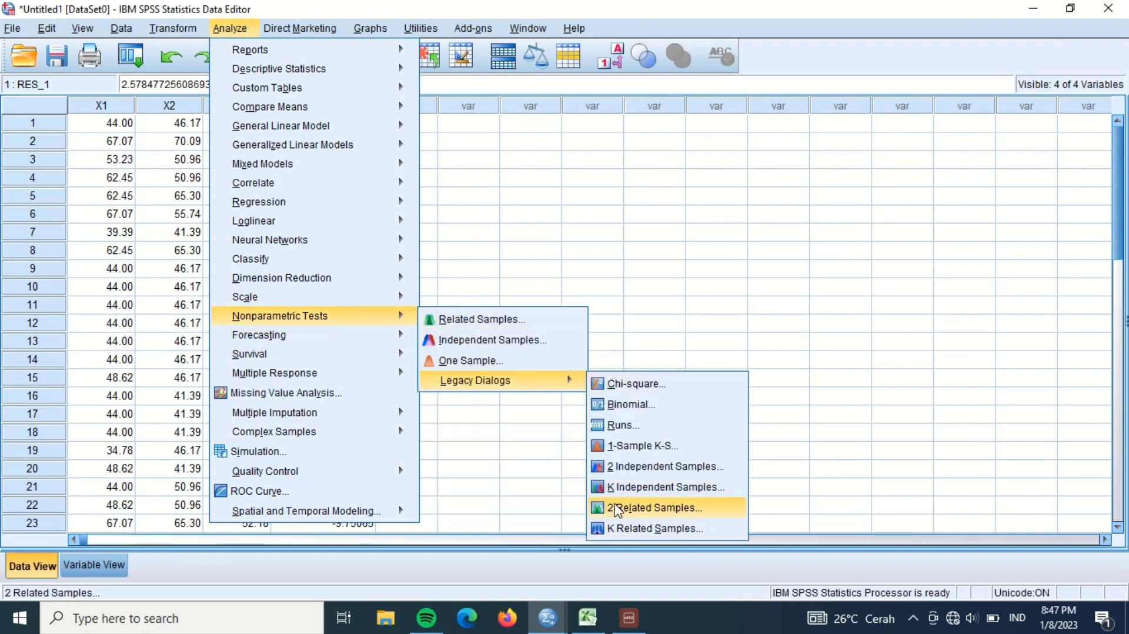
left_click(619, 453)
left_click(461, 260)
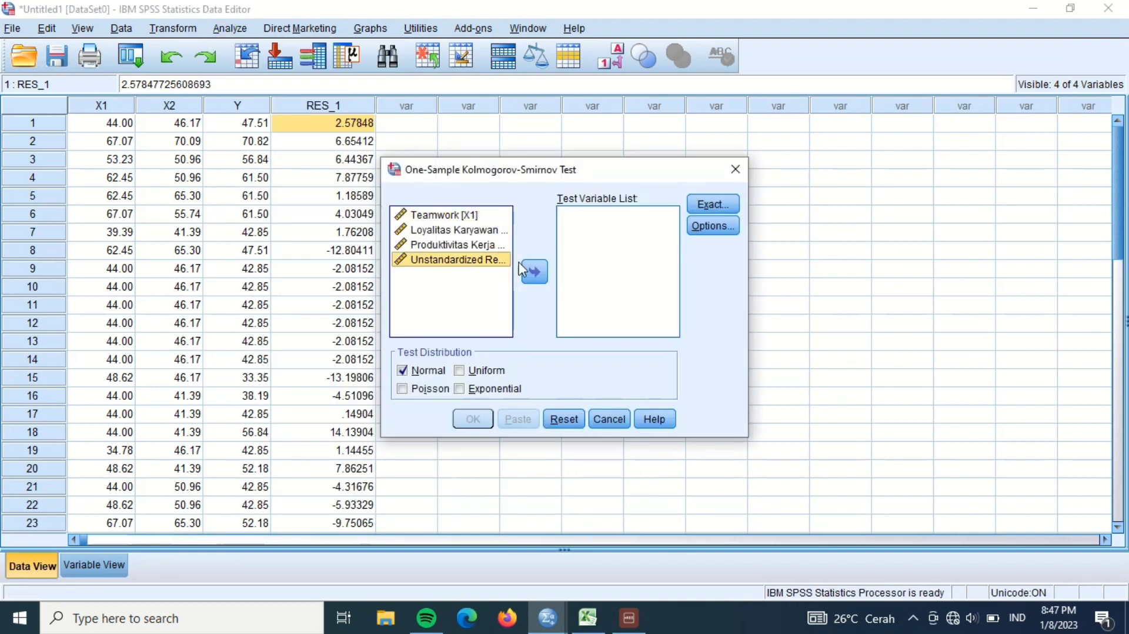
left_click(534, 271)
left_click(473, 419)
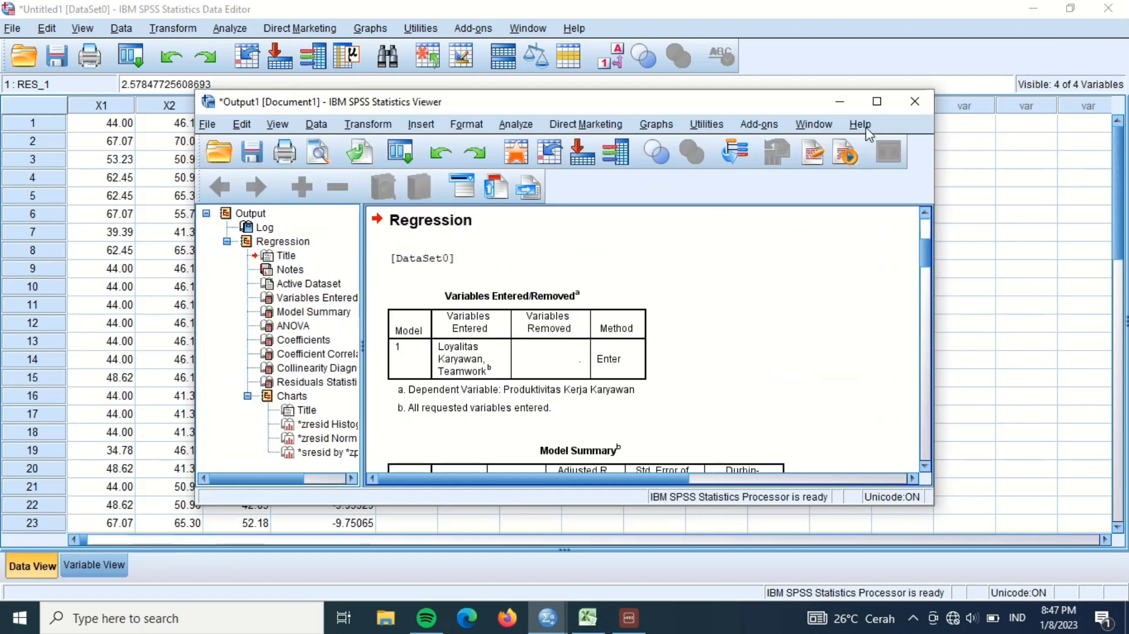
left_click(877, 104)
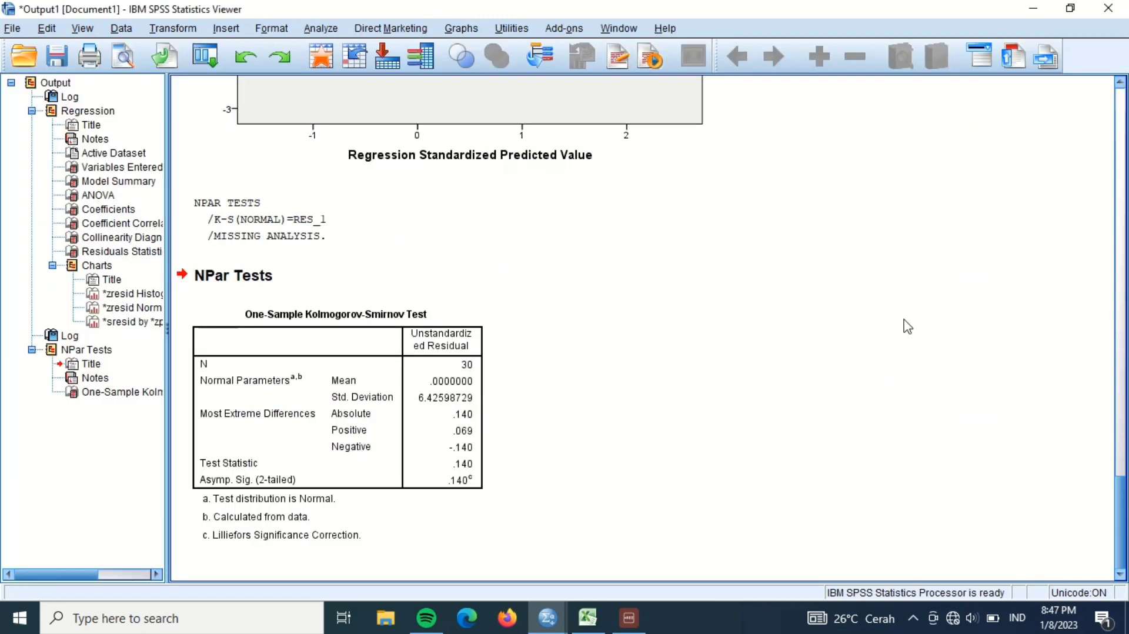
Create a legacy histogram of the unstandardized residual with the normal curve displayed.
left_click(462, 28)
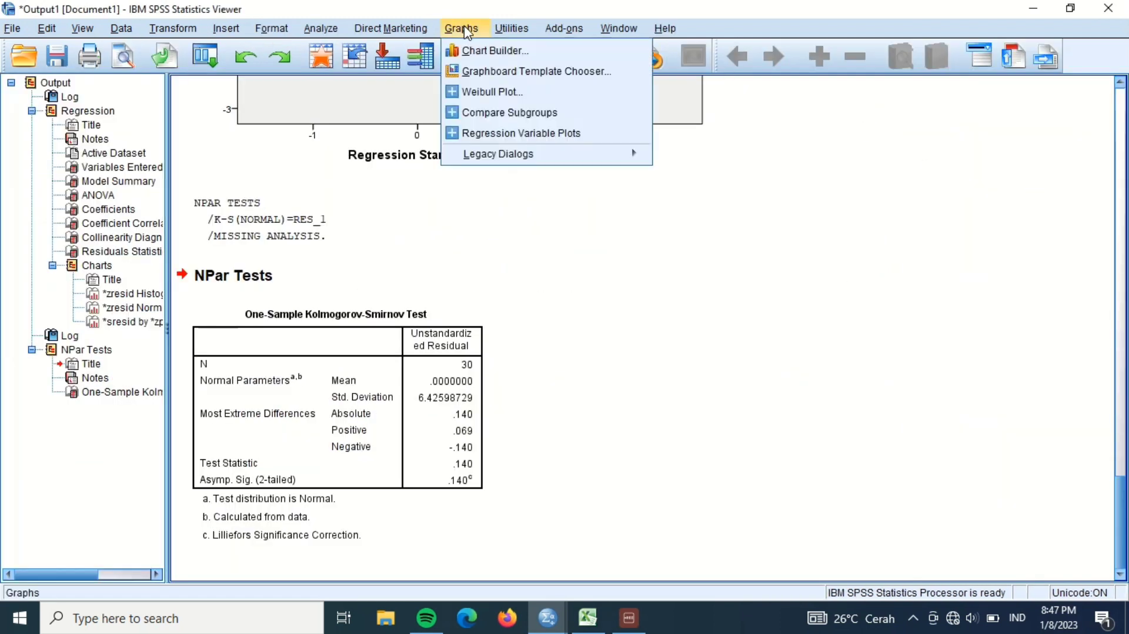
mouse_move(580, 154)
left_click(686, 360)
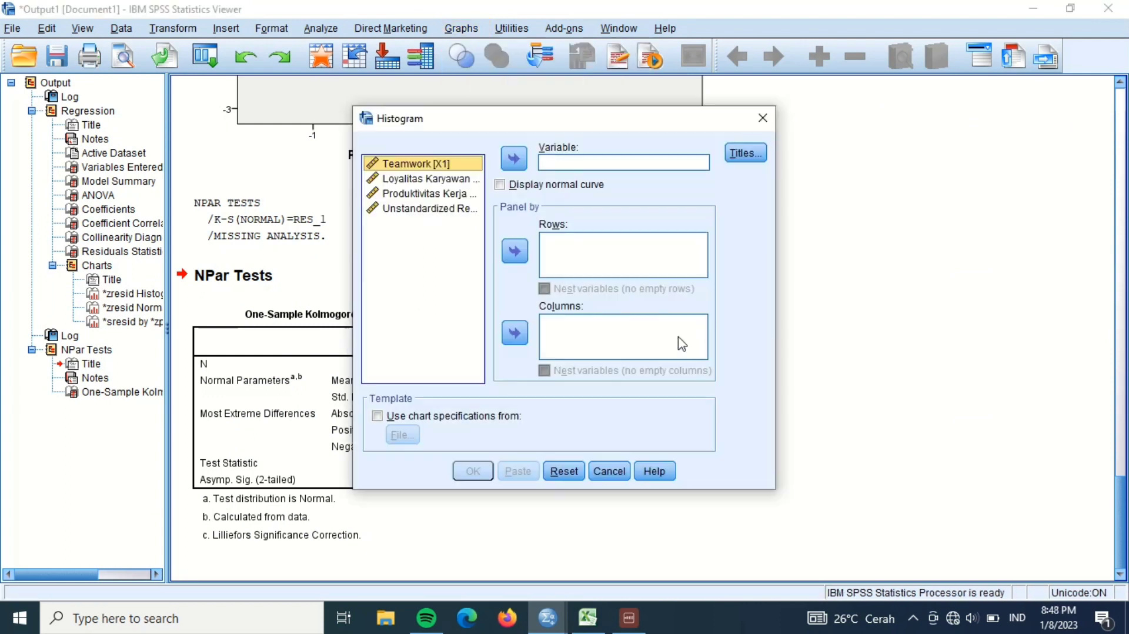
left_click(429, 208)
left_click(513, 158)
left_click(500, 184)
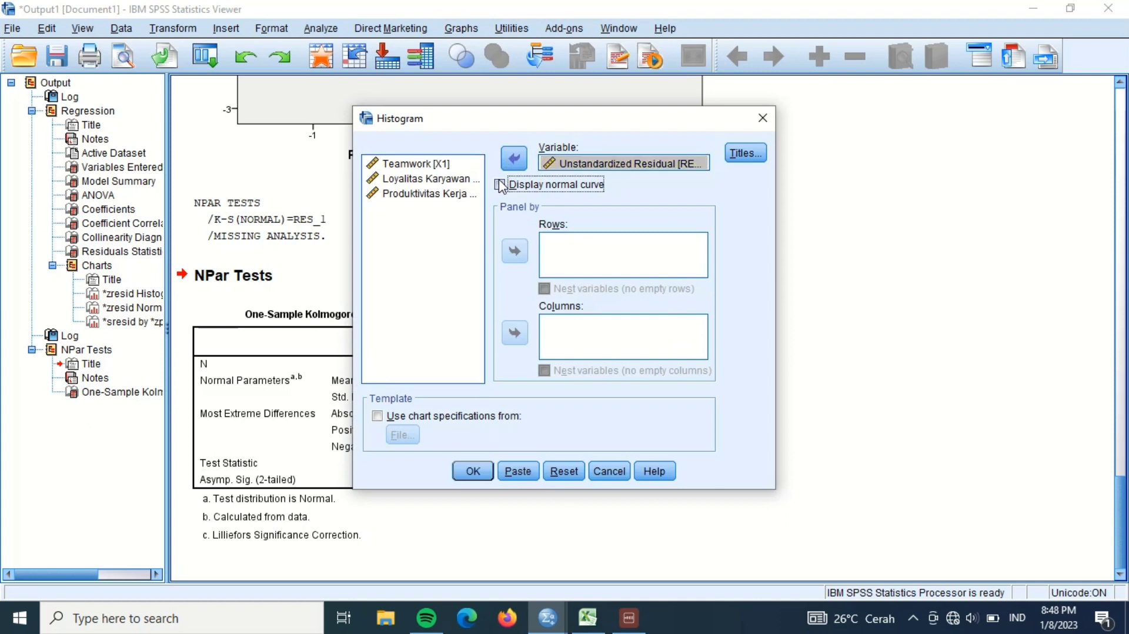
left_click(470, 471)
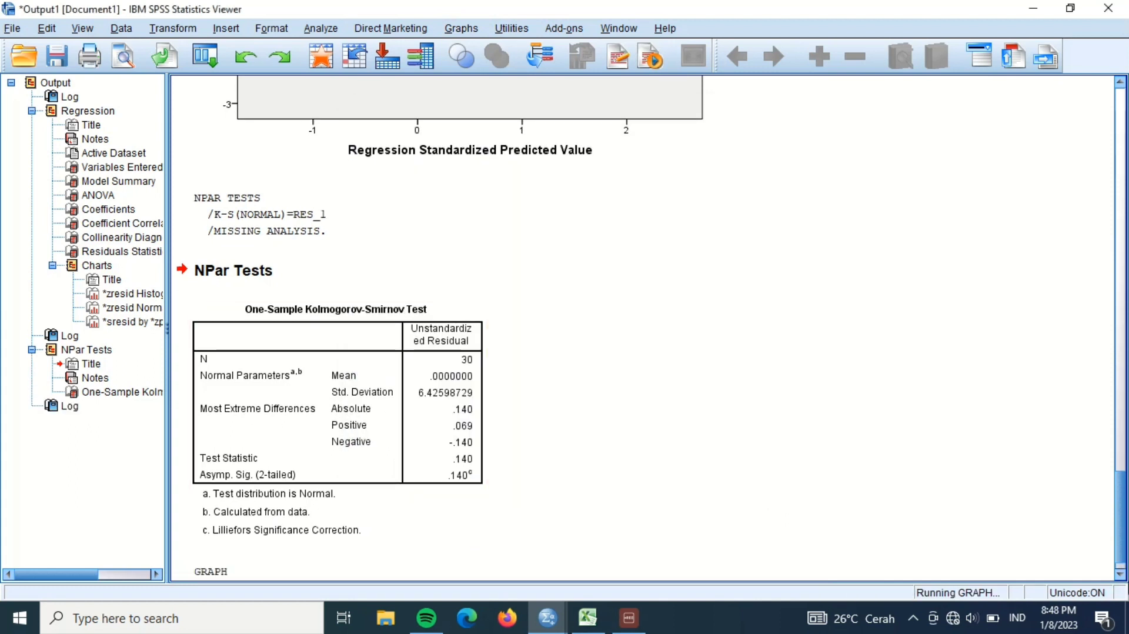
left_click(1122, 576)
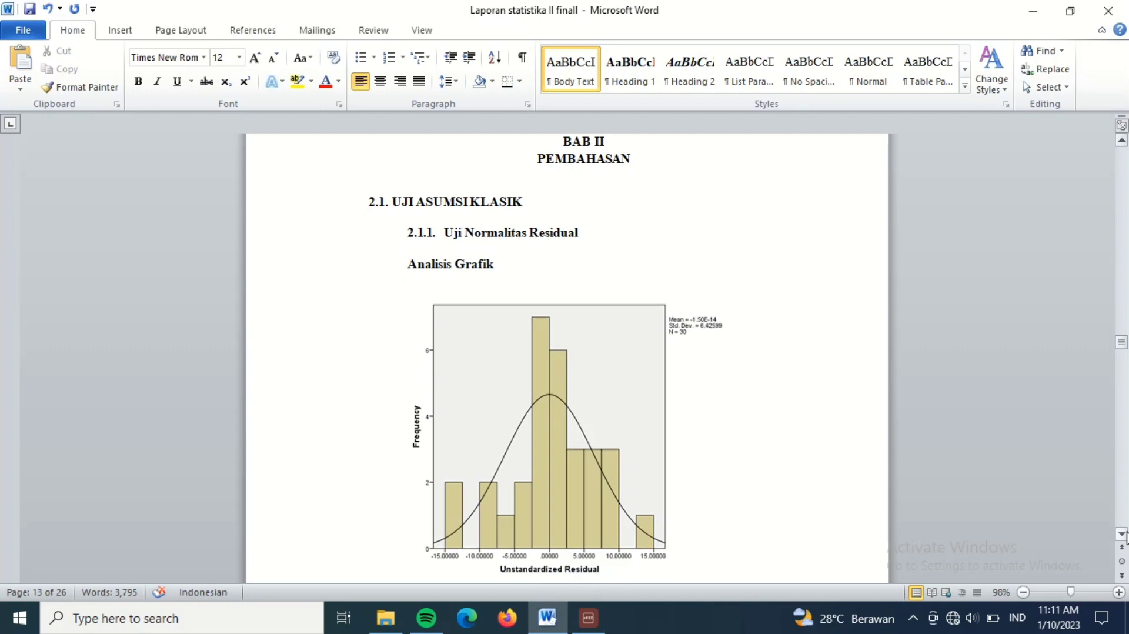
In the Word report, read the residual normality, Kolmogorov-Smirnov, multicollinearity and heteroscedasticity sections with their charts, tables and interpretations.
left_click(1122, 534)
scroll(1124, 535, "down", 10)
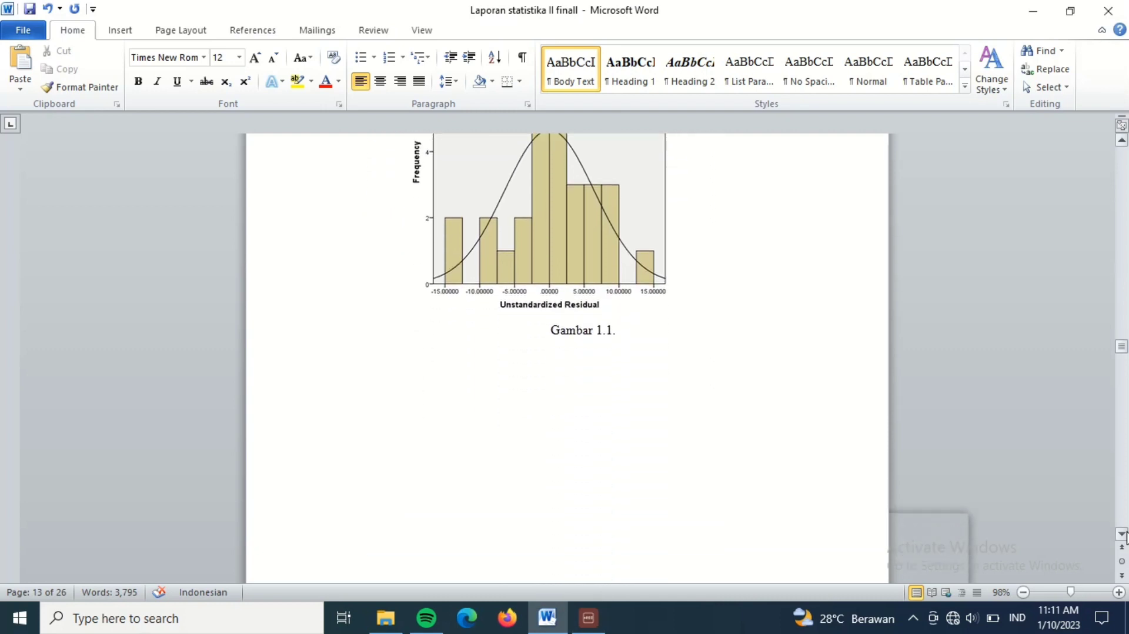
scroll(1123, 535, "down", 10)
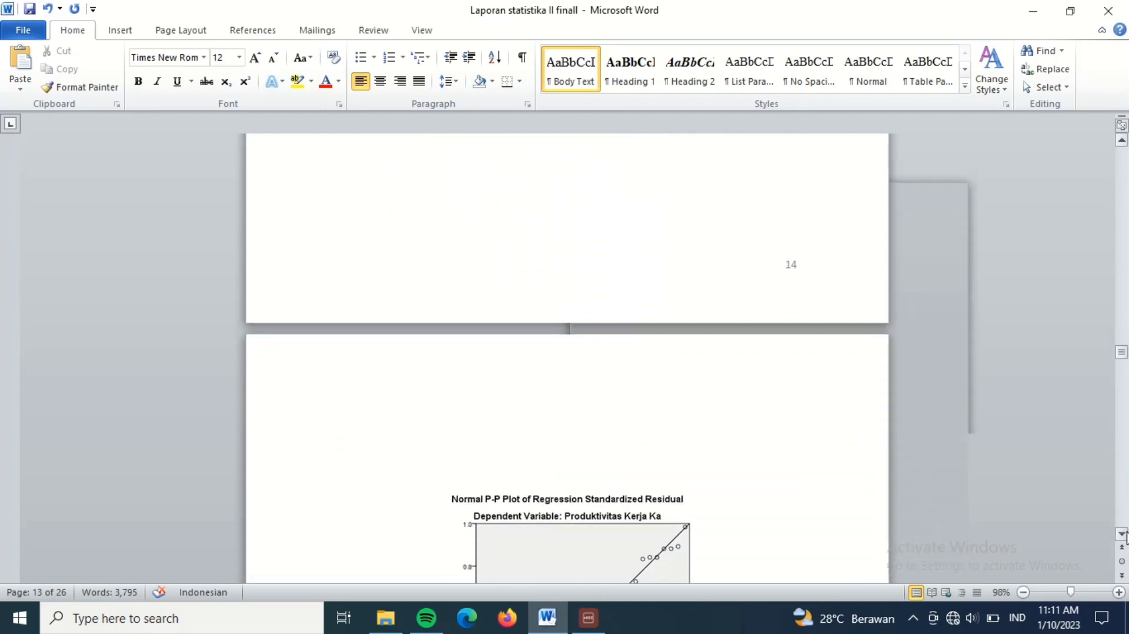
scroll(1124, 535, "down", 6)
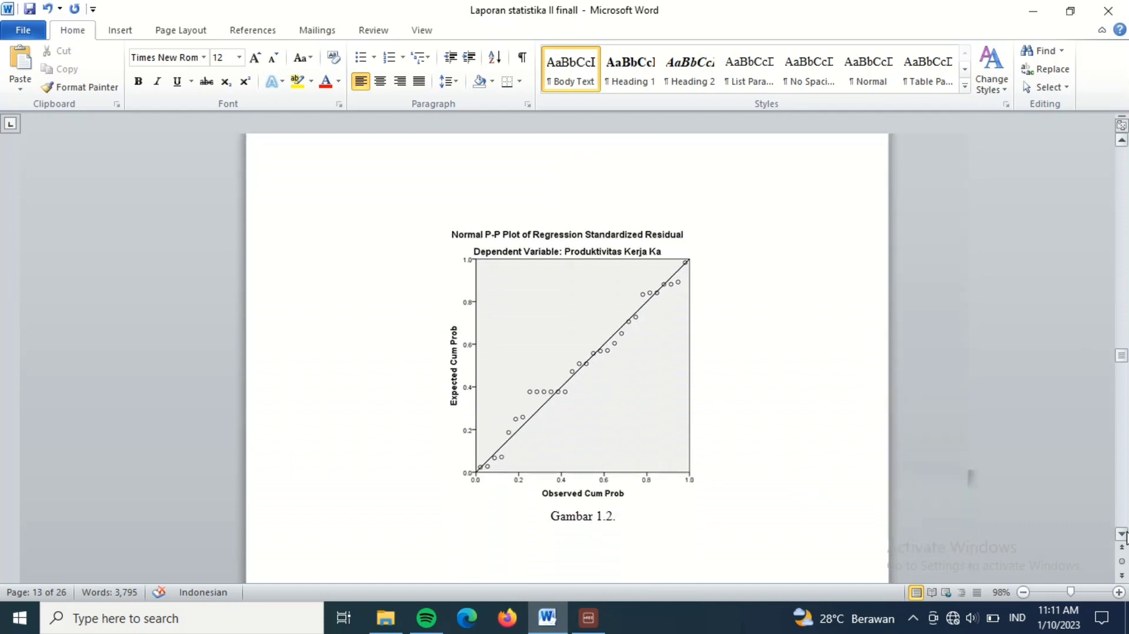
scroll(1123, 536, "down", 7)
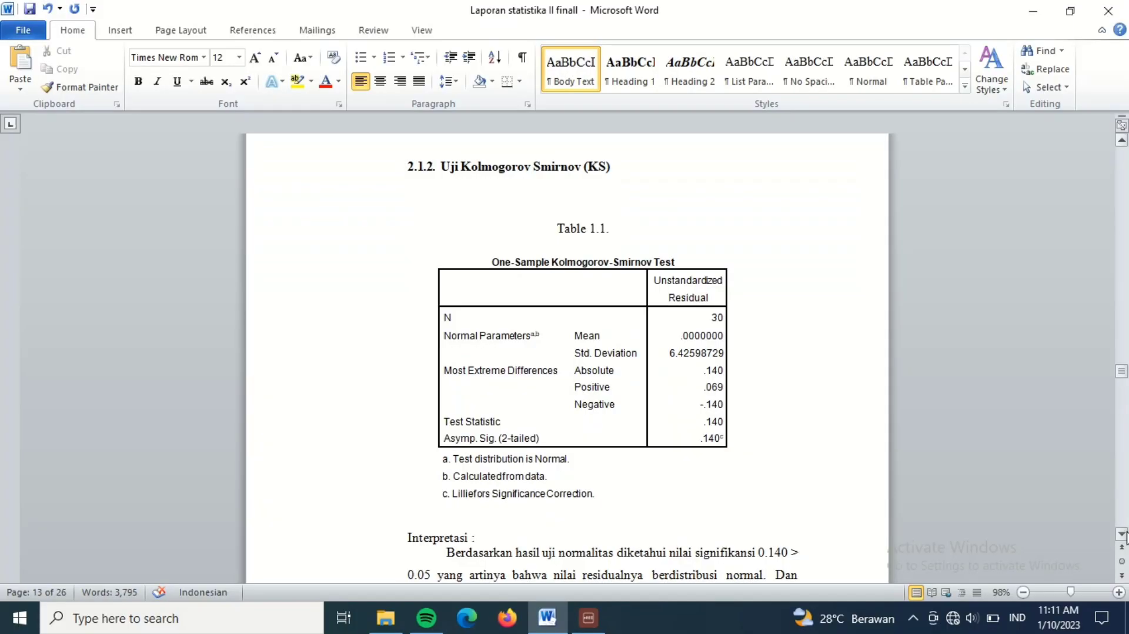
scroll(1125, 536, "down", 5)
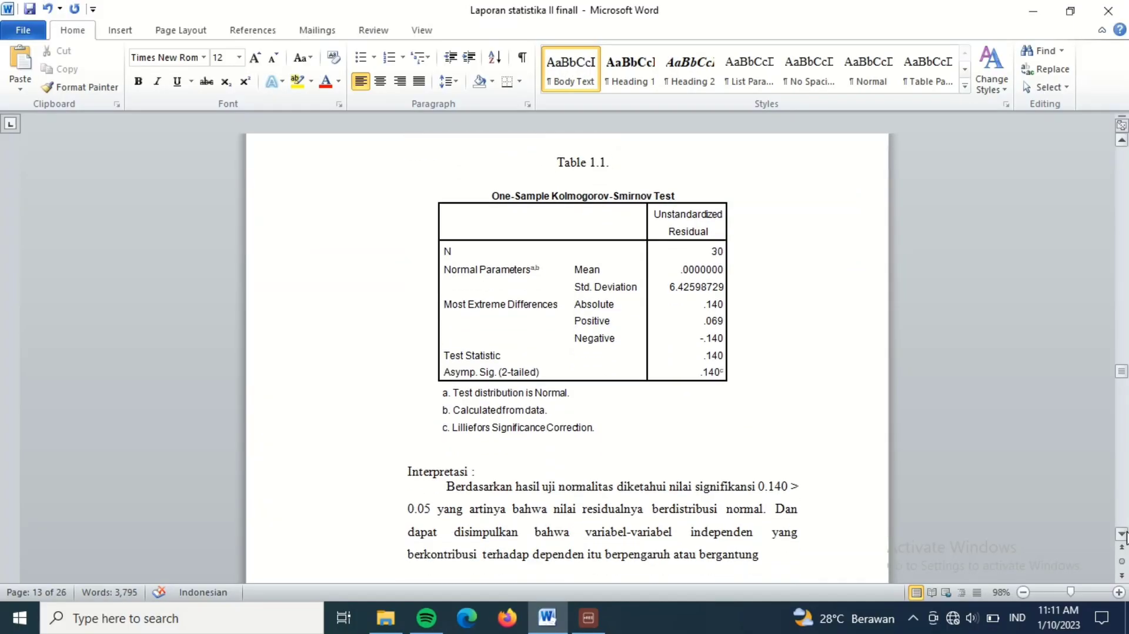
scroll(1124, 535, "down", 3)
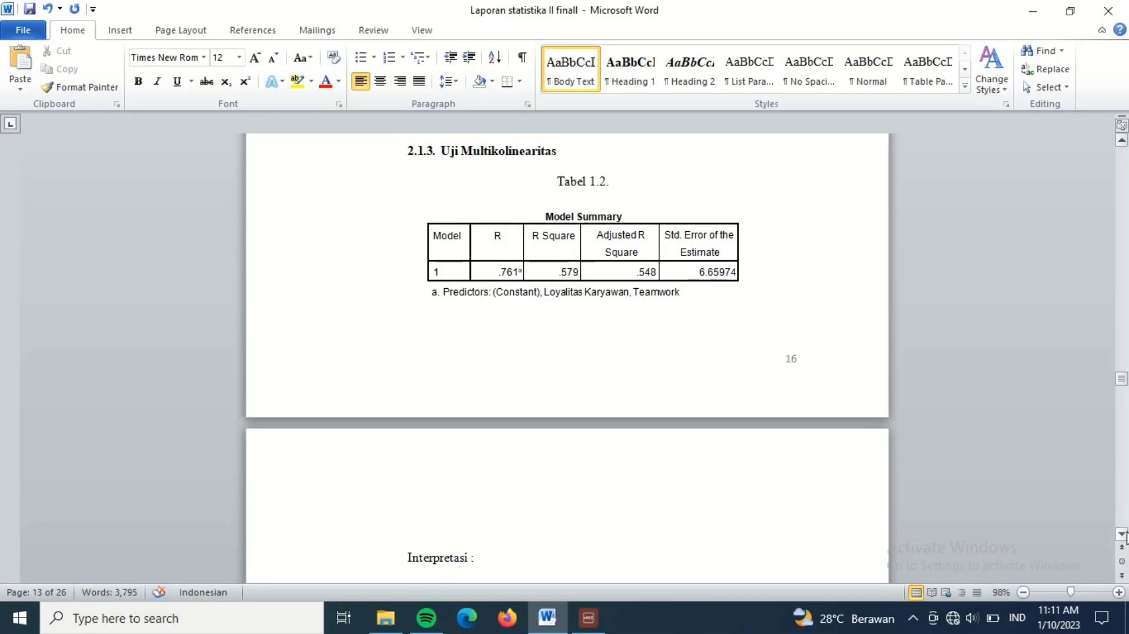
left_click(1122, 534)
left_click_drag(1124, 536, 1125, 536)
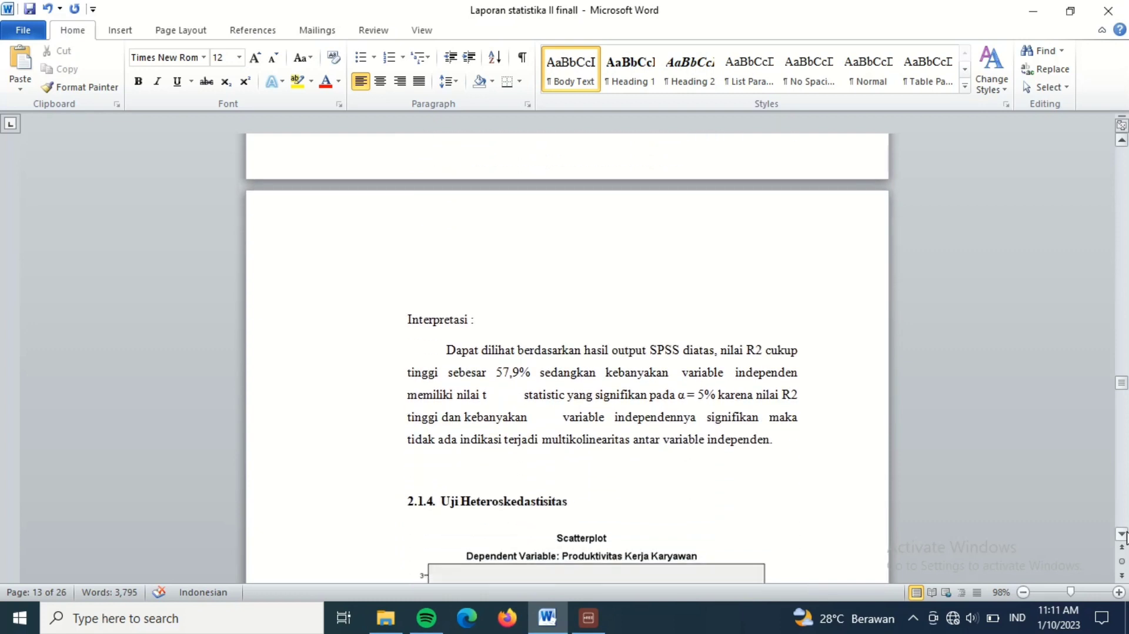
left_click(1125, 536)
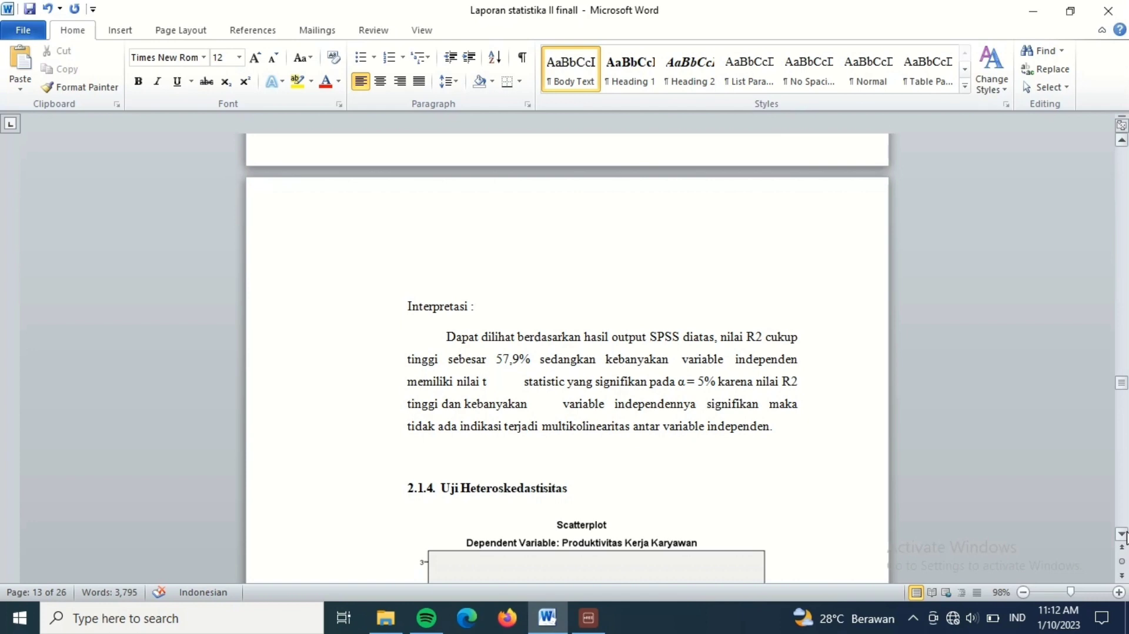
scroll(1125, 536, "down", 6)
scroll(1125, 536, "down", 1)
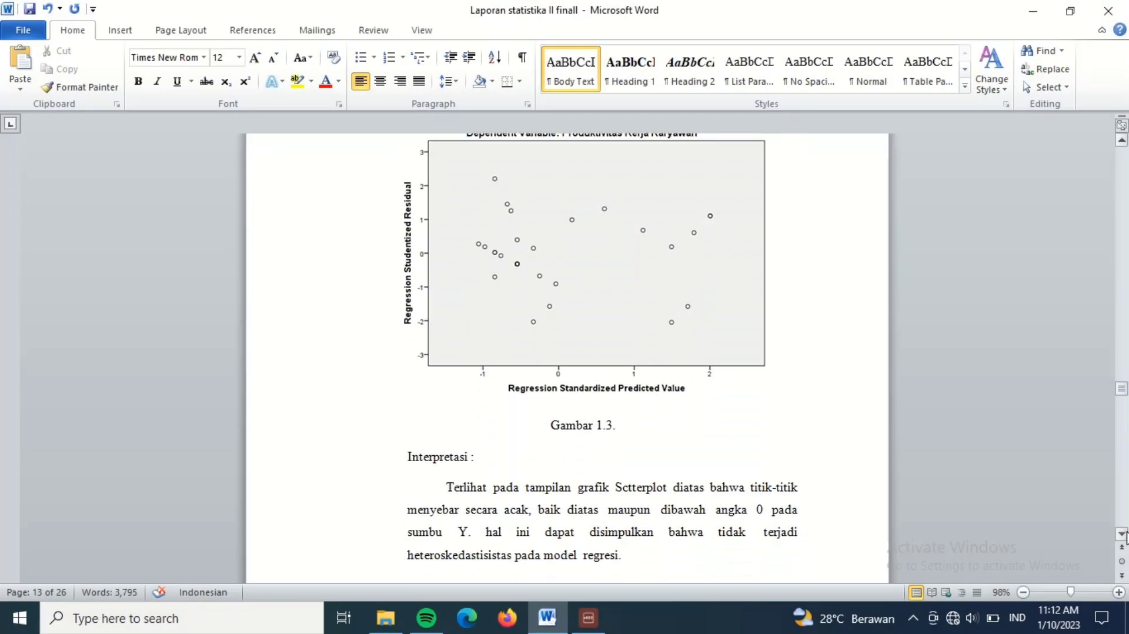